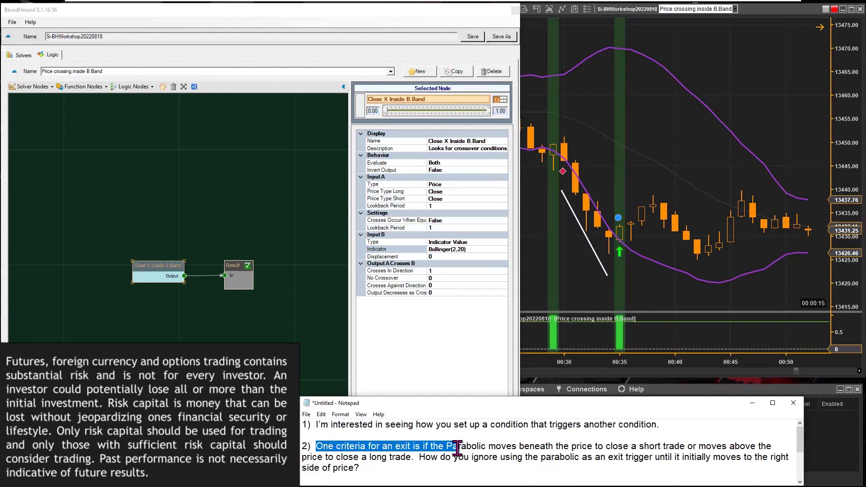
Highlight the viewer's exit-criterion question and the word 'parabolic' in the notes.
{"action": "left_click_drag", "start_coordinate": [457, 449], "coordinate": [541, 446]}
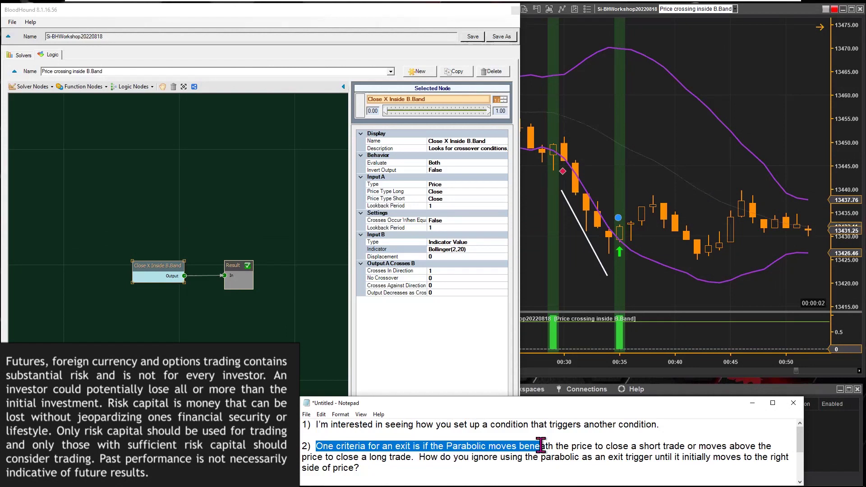
{"action": "left_click_drag", "start_coordinate": [541, 446], "coordinate": [537, 444]}
{"action": "left_click_drag", "start_coordinate": [402, 446], "coordinate": [487, 446]}
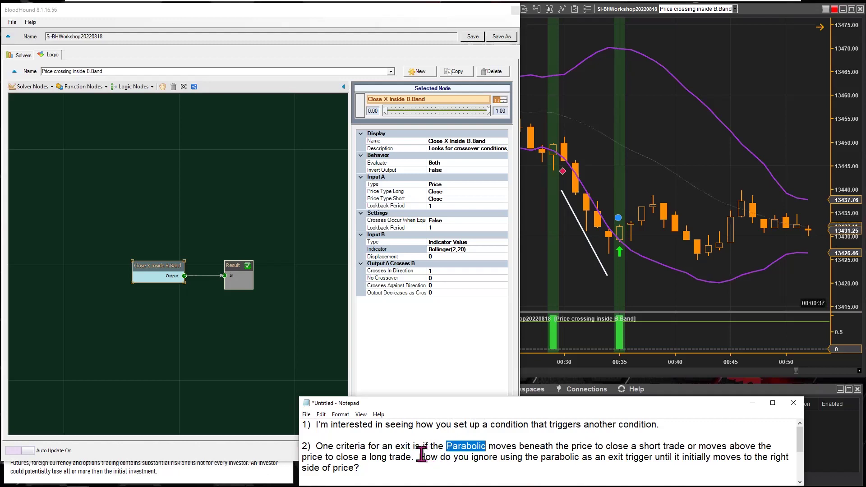
{"action": "left_click_drag", "start_coordinate": [421, 457], "coordinate": [547, 457]}
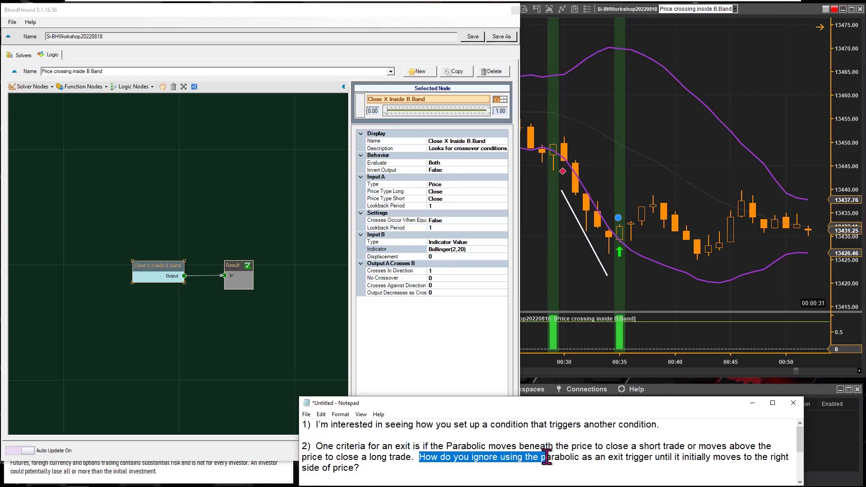
{"action": "left_click_drag", "start_coordinate": [547, 459], "coordinate": [580, 459]}
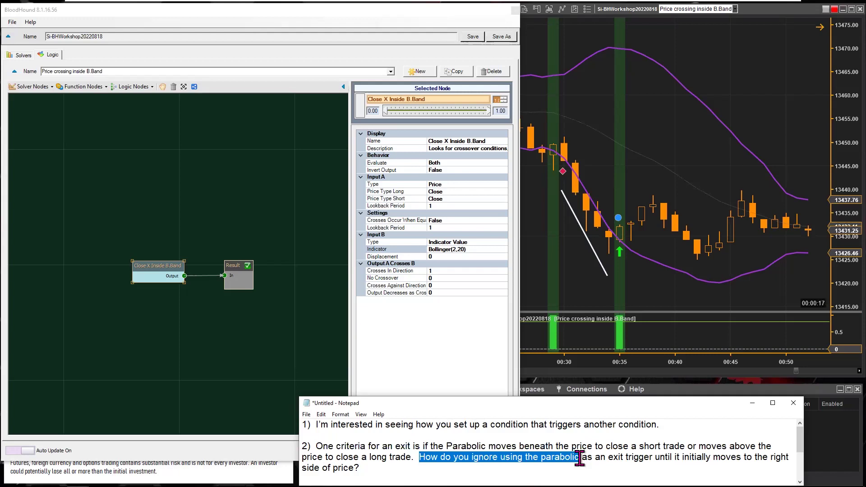
{"action": "left_click", "coordinate": [579, 459]}
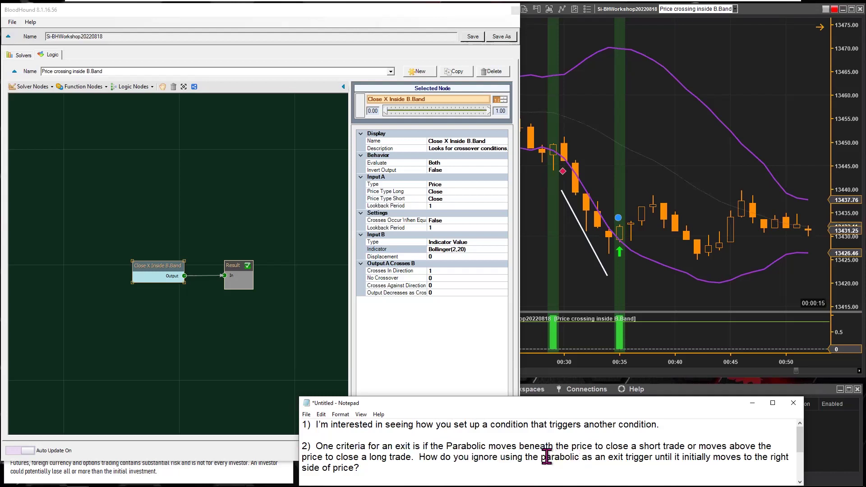
{"action": "left_click_drag", "start_coordinate": [542, 459], "coordinate": [579, 459]}
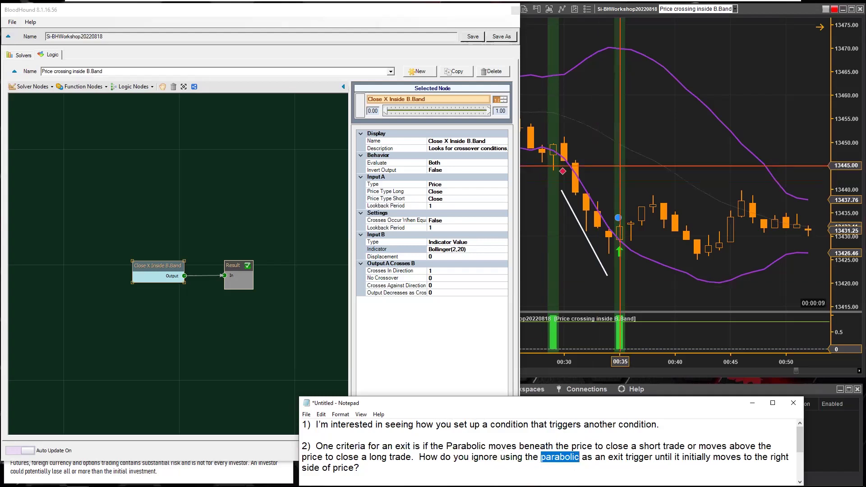
Remove the white trend line and all drawing objects from the chart.
{"action": "left_click", "coordinate": [592, 104]}
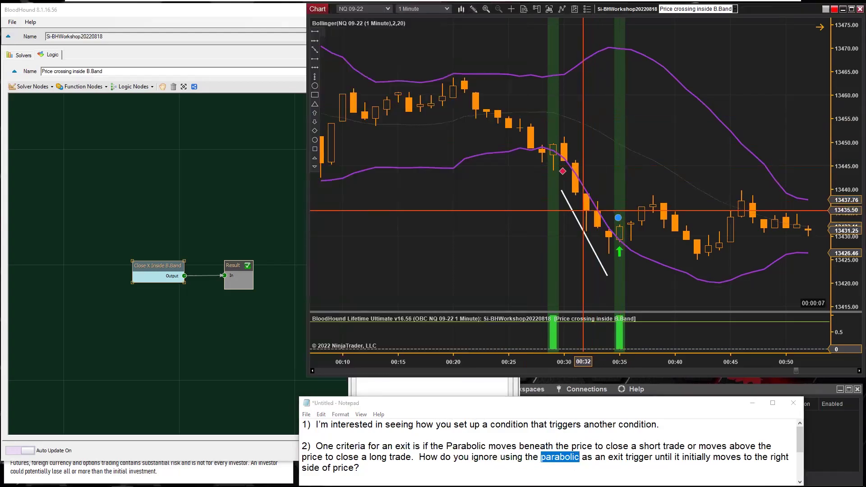
{"action": "left_click", "coordinate": [584, 232]}
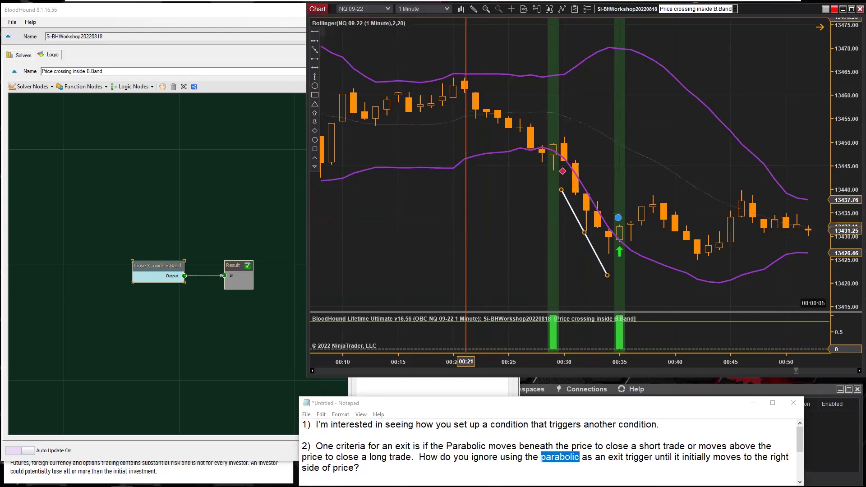
{"action": "key", "text": "Delete"}
{"action": "key", "text": "Return"}
Set both Bollinger band line widths to 1 and add Parabolic SAR (0.02, 0.2, 0.02).
{"action": "double_click", "coordinate": [516, 154]}
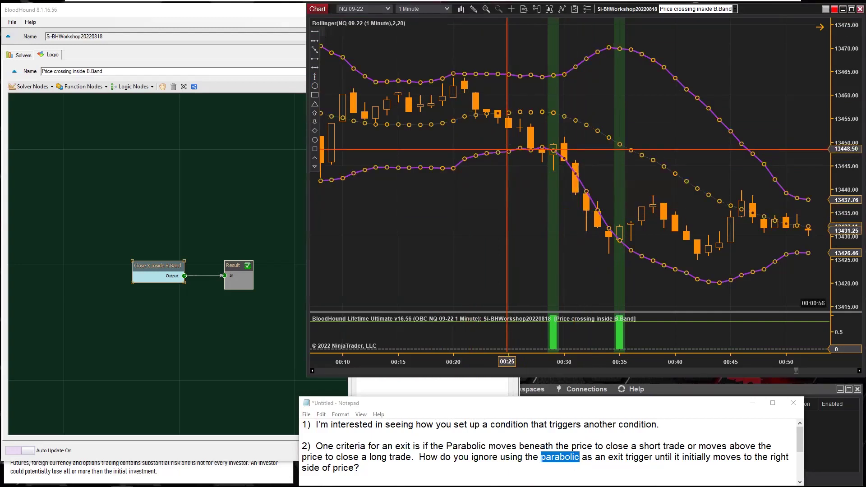
{"action": "left_click", "coordinate": [682, 365]}
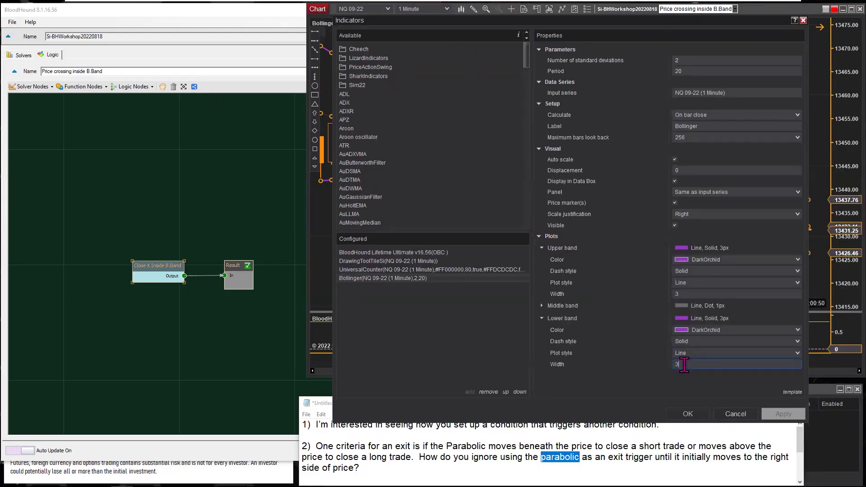
{"action": "type", "text": "1"}
{"action": "left_click", "coordinate": [682, 294]}
{"action": "type", "text": "1"}
{"action": "scroll", "coordinate": [395, 187], "scroll_direction": "down", "scroll_amount": 20}
{"action": "scroll", "coordinate": [395, 188], "scroll_direction": "up", "scroll_amount": 5}
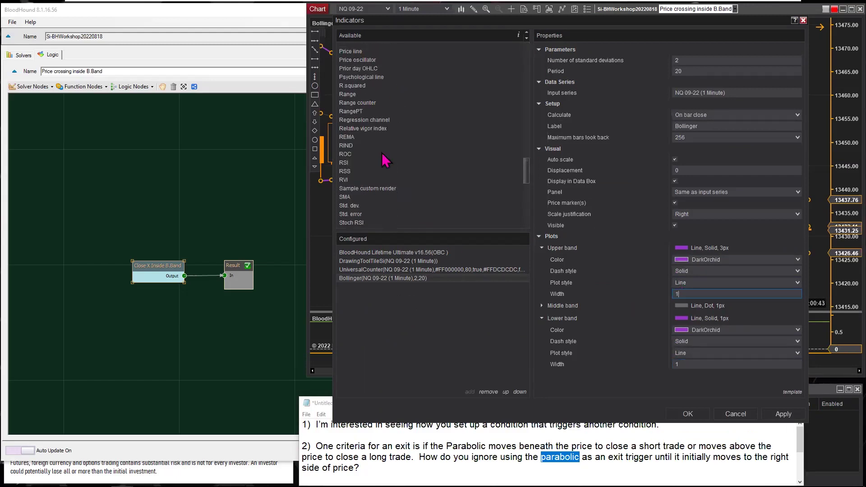
{"action": "scroll", "coordinate": [403, 163], "scroll_direction": "up", "scroll_amount": 1}
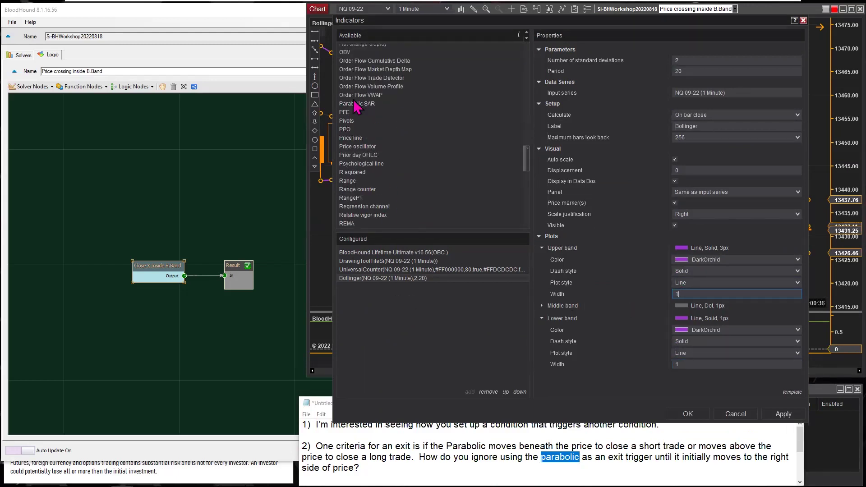
{"action": "double_click", "coordinate": [357, 104]}
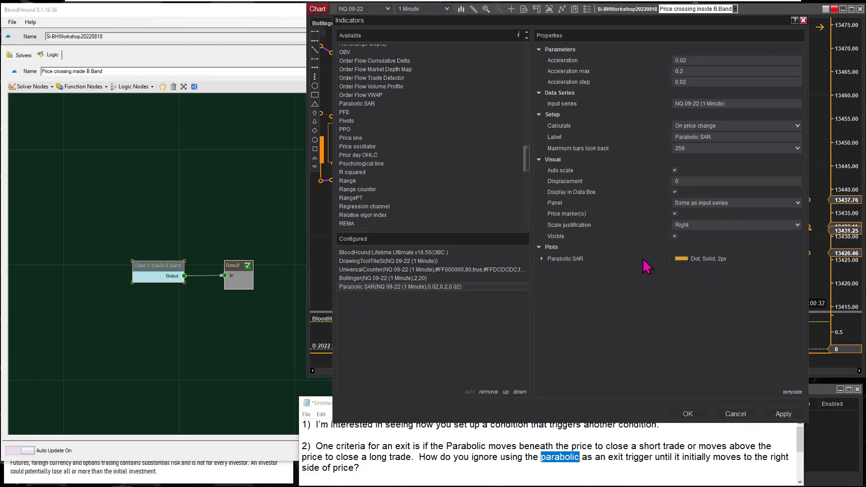
{"action": "left_click", "coordinate": [688, 414]}
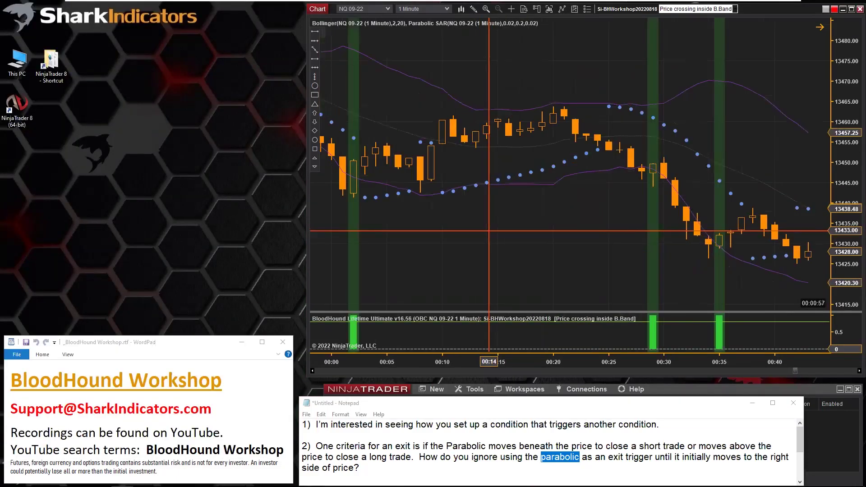
Start a blank 'New Logic' with only a Result node in BloodHound, then close the editor.
{"action": "left_click", "coordinate": [616, 13]}
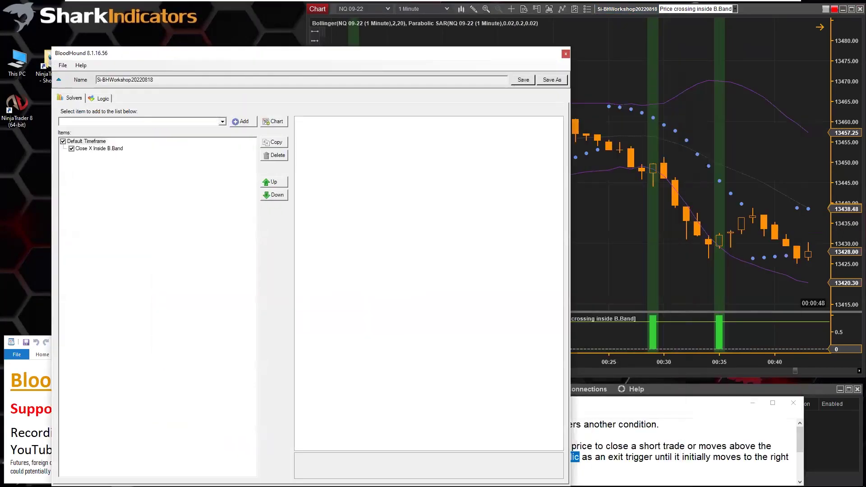
{"action": "left_click", "coordinate": [104, 99]}
{"action": "left_click", "coordinate": [471, 115]}
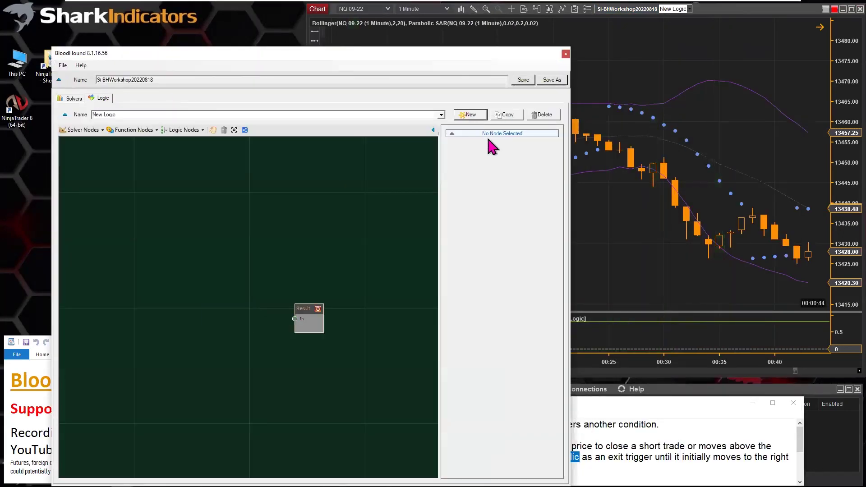
{"action": "left_click", "coordinate": [566, 54]}
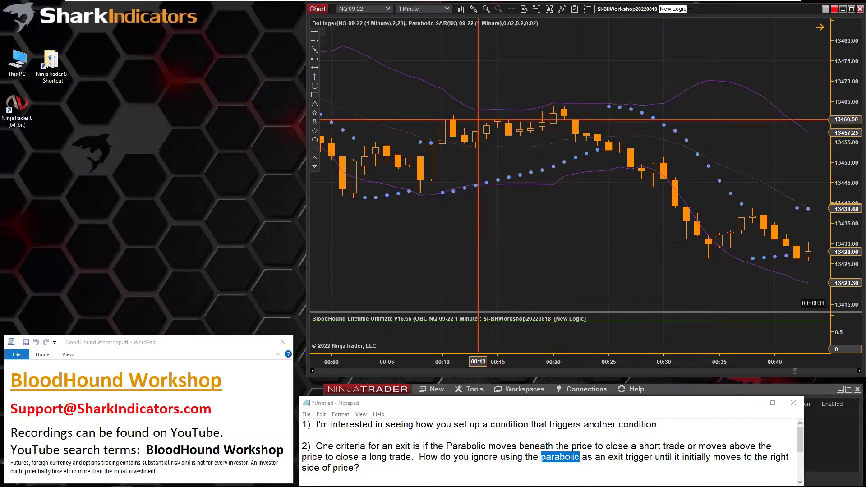
Place a red down arrow above the 00:19 bar as an example exit.
{"action": "left_click", "coordinate": [315, 121]}
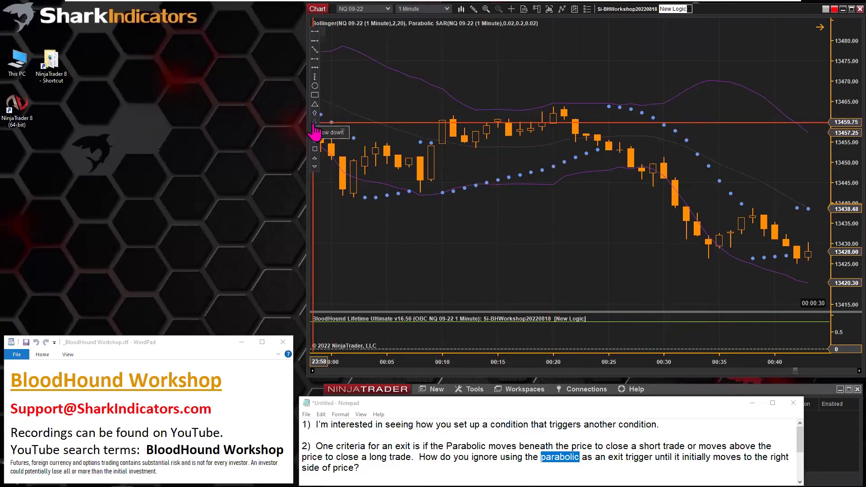
{"action": "left_click", "coordinate": [544, 98]}
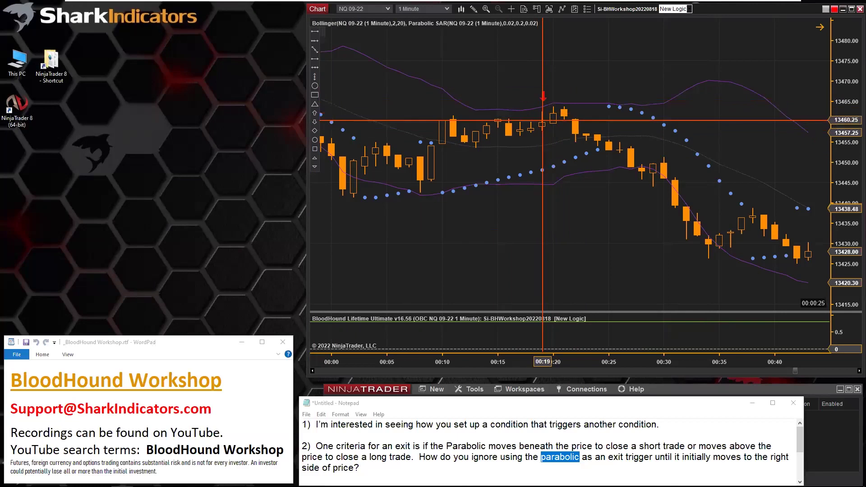
{"action": "left_click", "coordinate": [541, 170]}
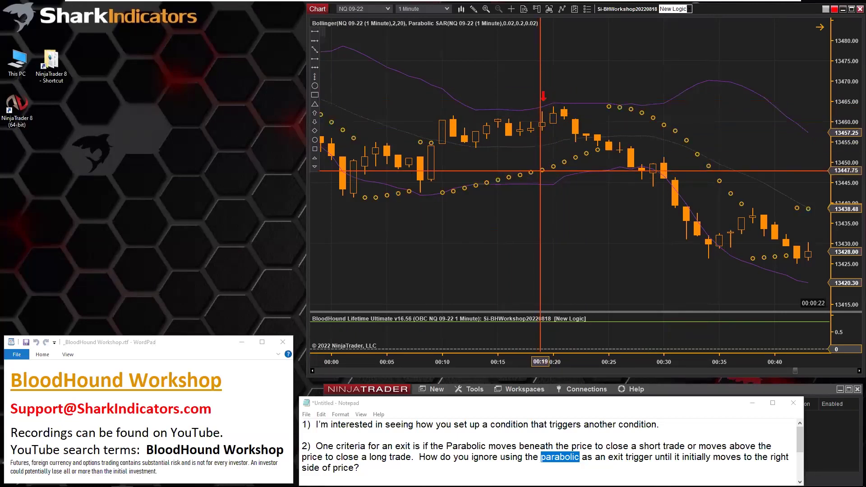
{"action": "left_click", "coordinate": [543, 172]}
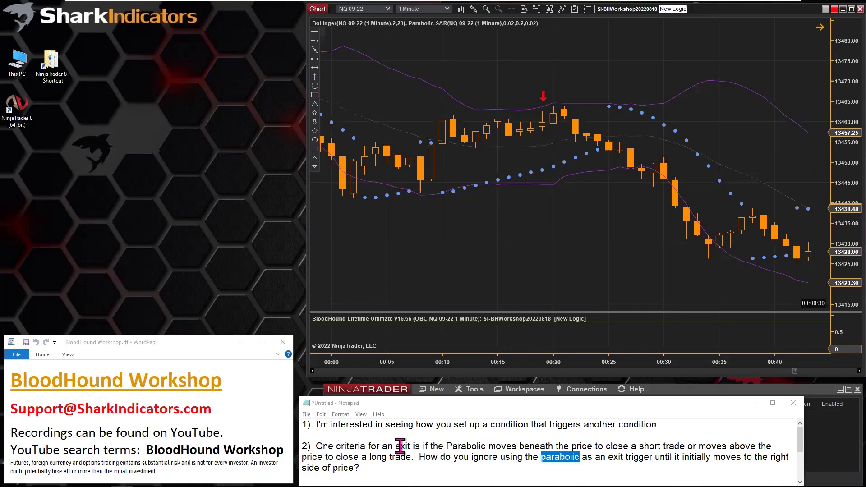
{"action": "left_click_drag", "start_coordinate": [316, 446], "coordinate": [430, 464]}
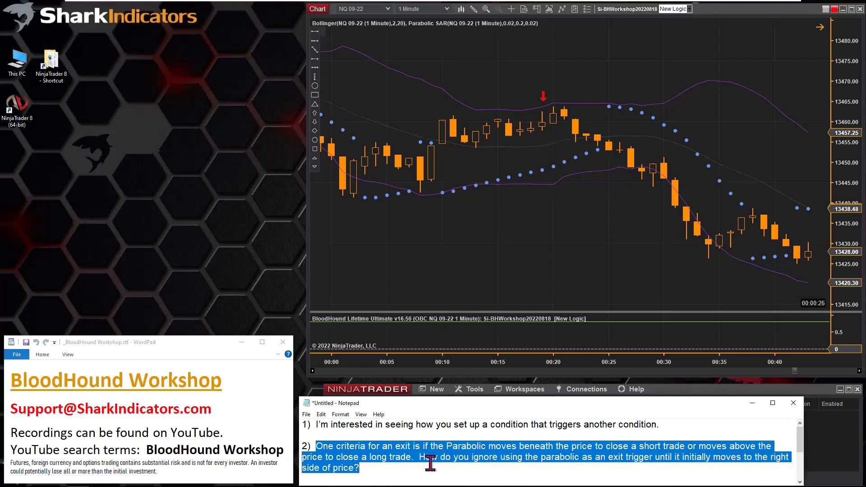
{"action": "double_click", "coordinate": [403, 446]}
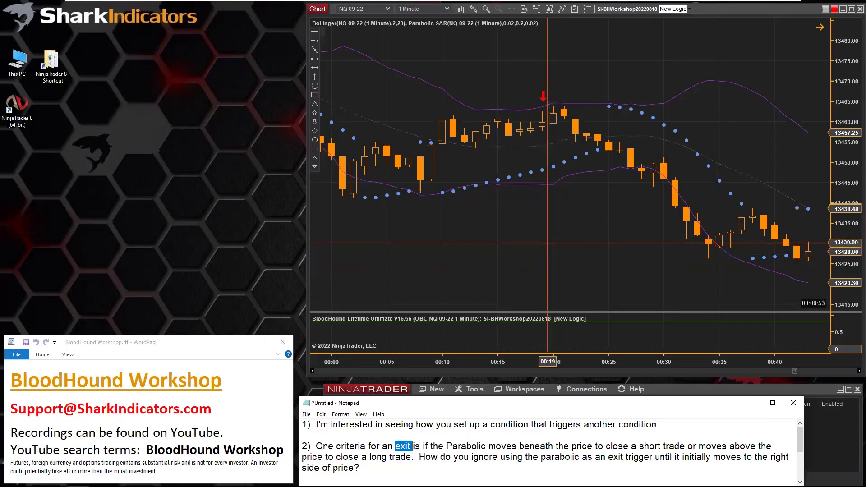
Select the word BloodHound in the workshop notes heading, then clear the selection.
{"action": "left_click", "coordinate": [69, 389]}
{"action": "double_click", "coordinate": [69, 389]}
{"action": "left_click", "coordinate": [136, 382]}
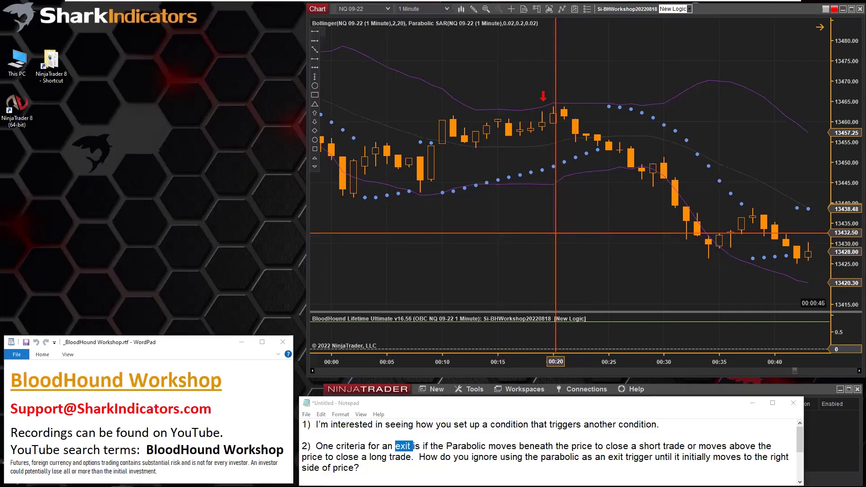
Pan the chart about ten bars later and ready a drawing tool.
{"action": "left_click_drag", "start_coordinate": [564, 239], "coordinate": [608, 233]}
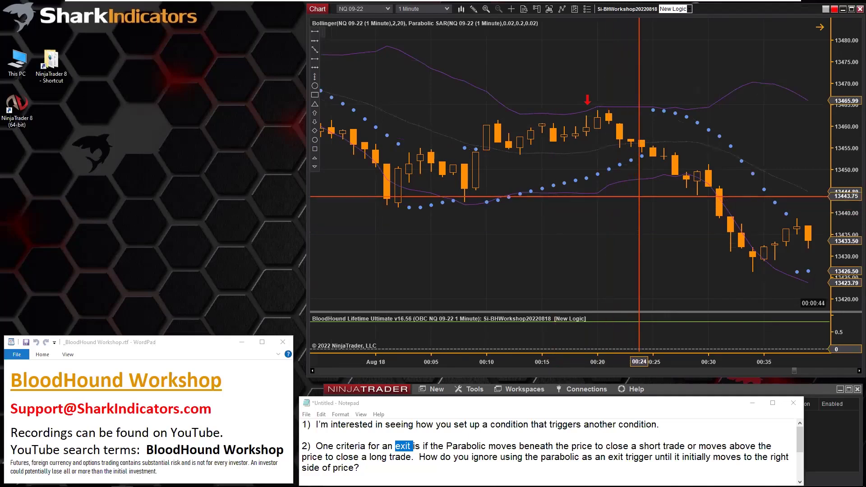
{"action": "left_click_drag", "start_coordinate": [648, 219], "coordinate": [561, 235]}
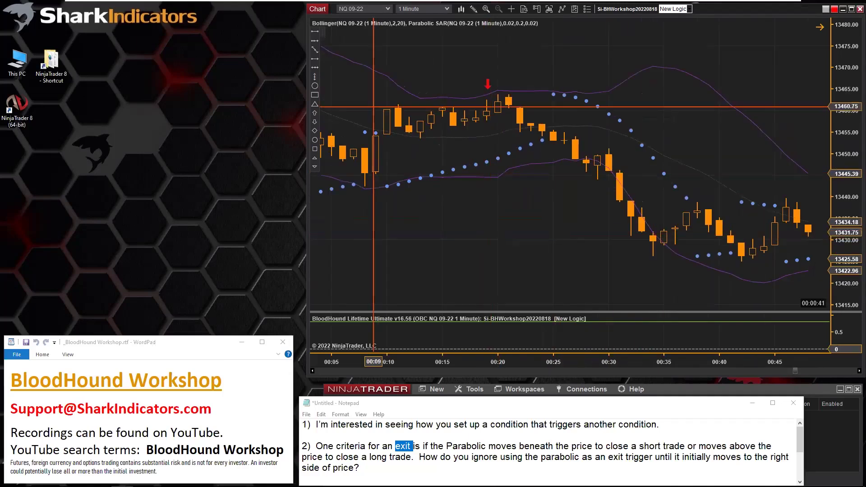
{"action": "left_click", "coordinate": [315, 68]}
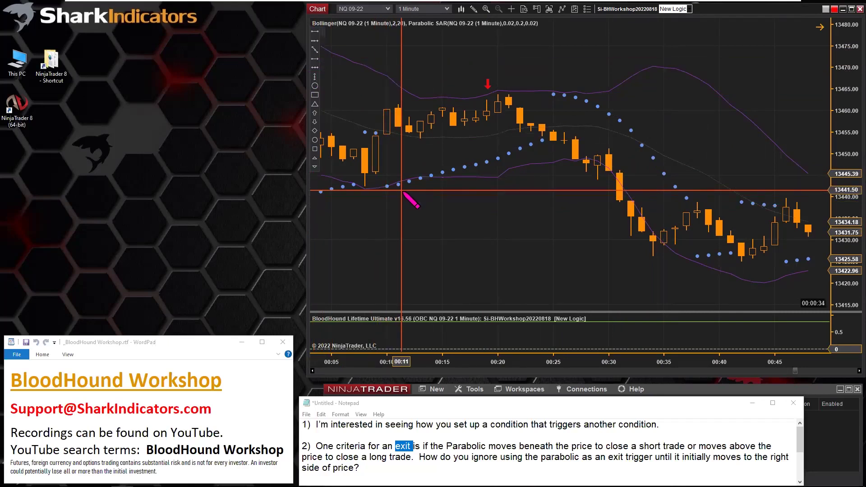
Draw white arrows along the uptrend and downtrend, plus a green up-arrow near 00:38.
{"action": "left_click", "coordinate": [401, 198]}
{"action": "left_click", "coordinate": [501, 132]}
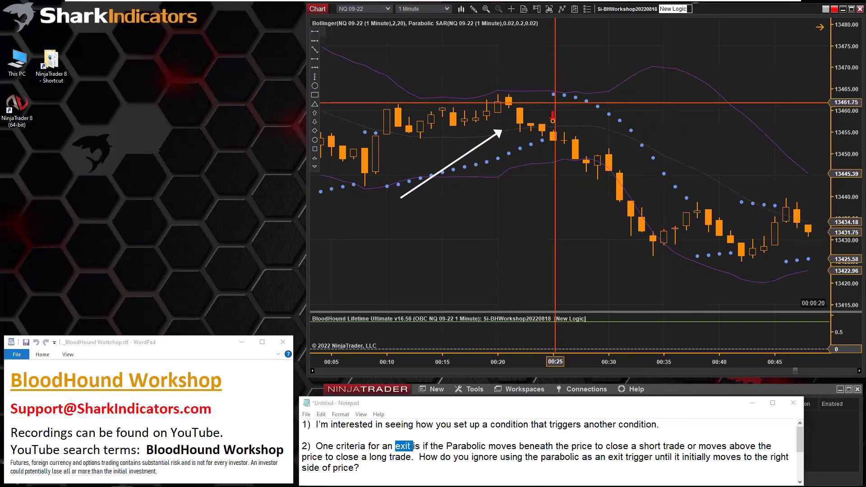
{"action": "left_click", "coordinate": [316, 68]}
{"action": "left_click", "coordinate": [607, 120]}
{"action": "left_click", "coordinate": [656, 198]}
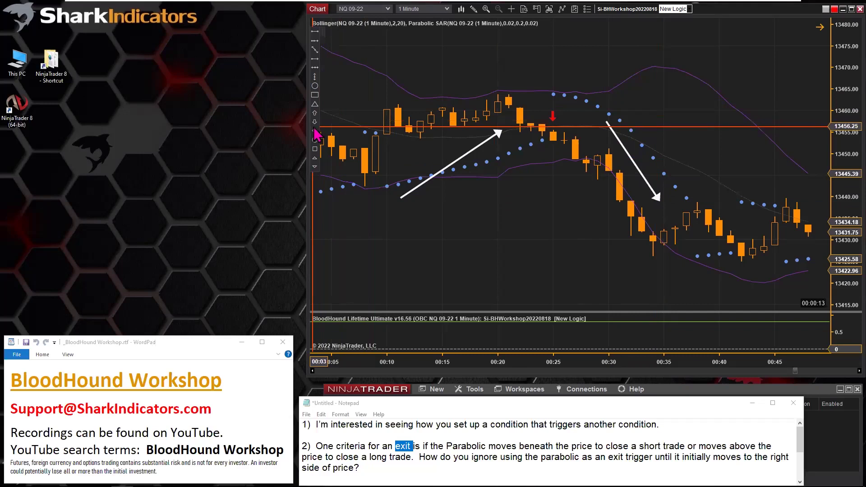
{"action": "left_click", "coordinate": [698, 227]}
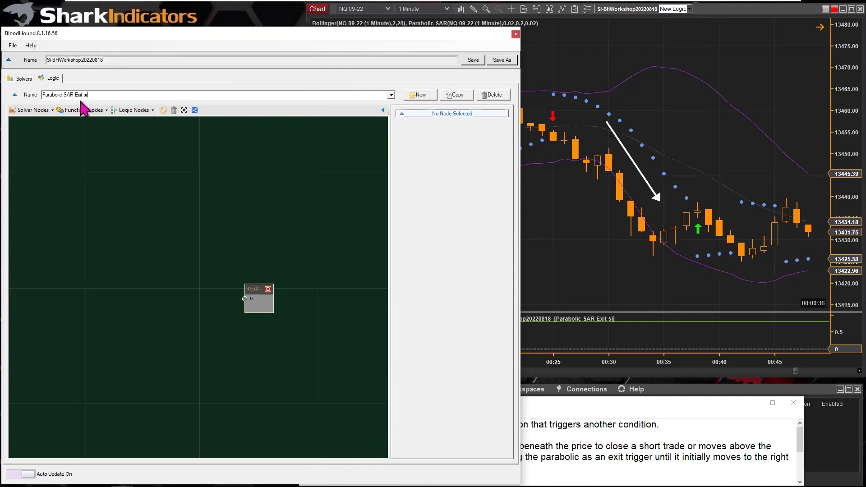
Finish the logic name 'Parabolic SAR Exit signal' and return to the NinjaTrader chart.
{"action": "type", "text": "l"}
{"action": "left_click", "coordinate": [45, 96]}
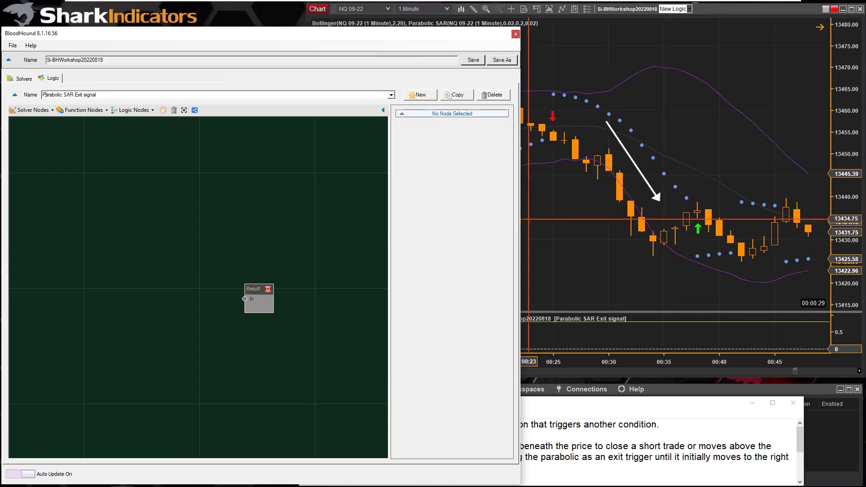
{"action": "left_click", "coordinate": [541, 162]}
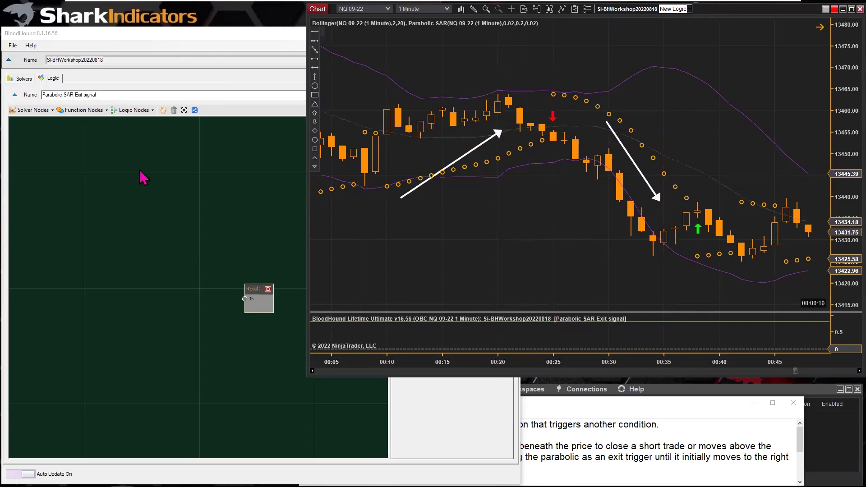
Add an Indicator Crossover solver node and wire its output into Result.
{"action": "left_click", "coordinate": [37, 117]}
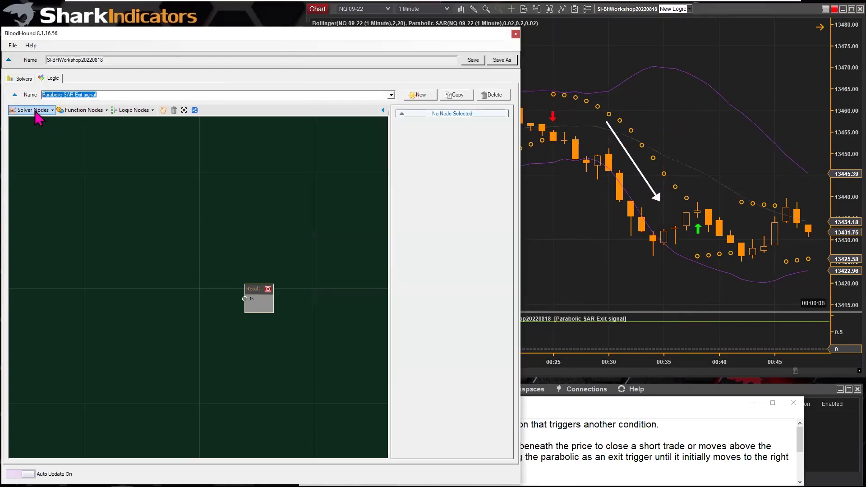
{"action": "left_click", "coordinate": [38, 111]}
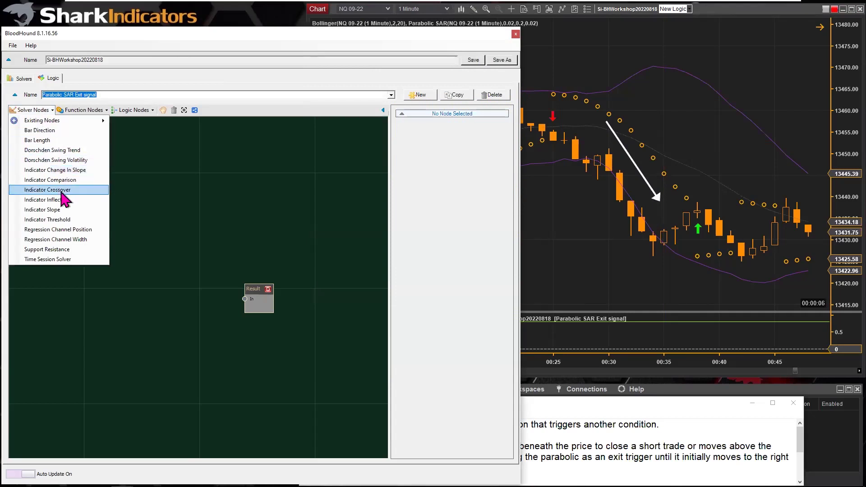
{"action": "left_click", "coordinate": [63, 190]}
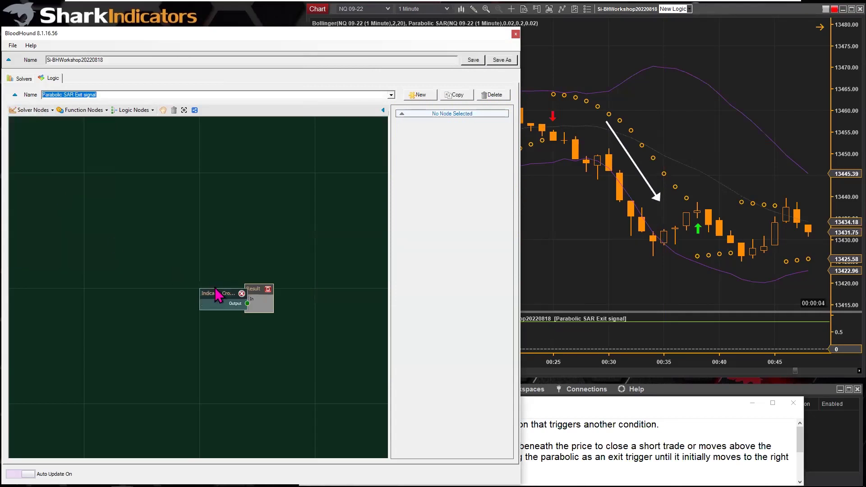
{"action": "mouse_move", "coordinate": [237, 302]}
{"action": "left_mouse_down"}
{"action": "mouse_move", "coordinate": [199, 300]}
{"action": "mouse_move", "coordinate": [244, 299]}
{"action": "left_mouse_up"}
{"action": "left_click", "coordinate": [460, 165]}
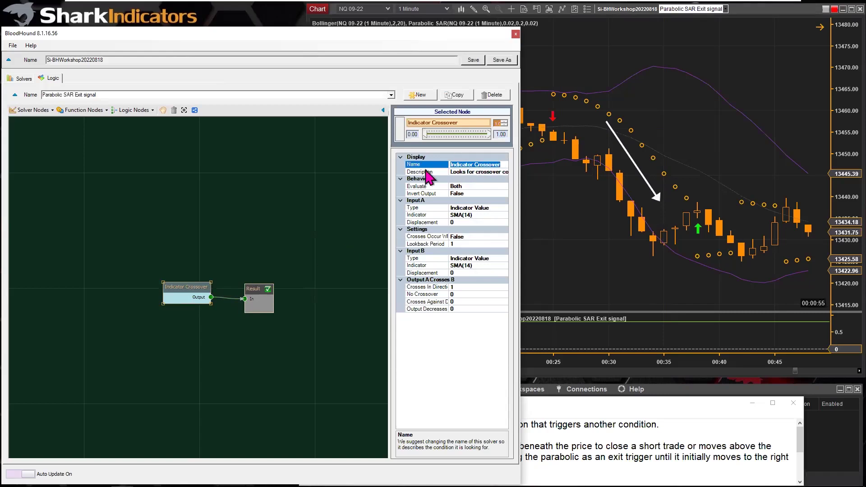
Rename the crossover node 'Close XO Par SAR'.
{"action": "type", "text": "Close XO Par SAR"}
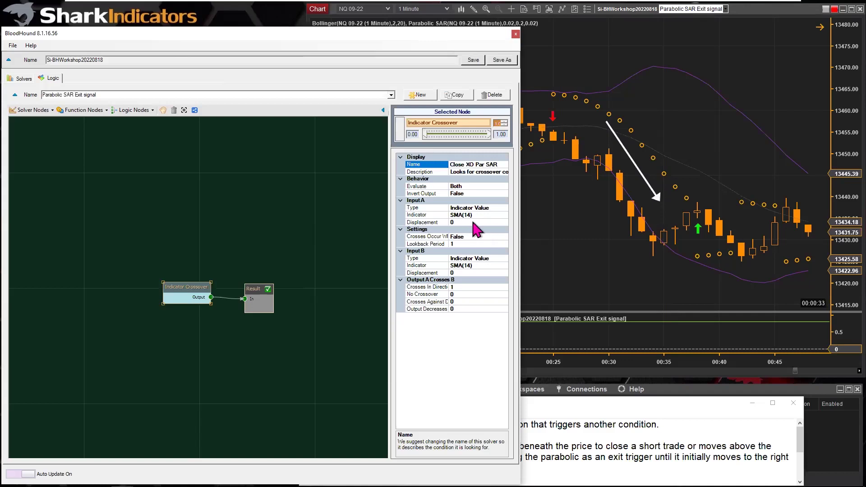
{"action": "key", "text": "Return"}
{"action": "left_click", "coordinate": [430, 209]}
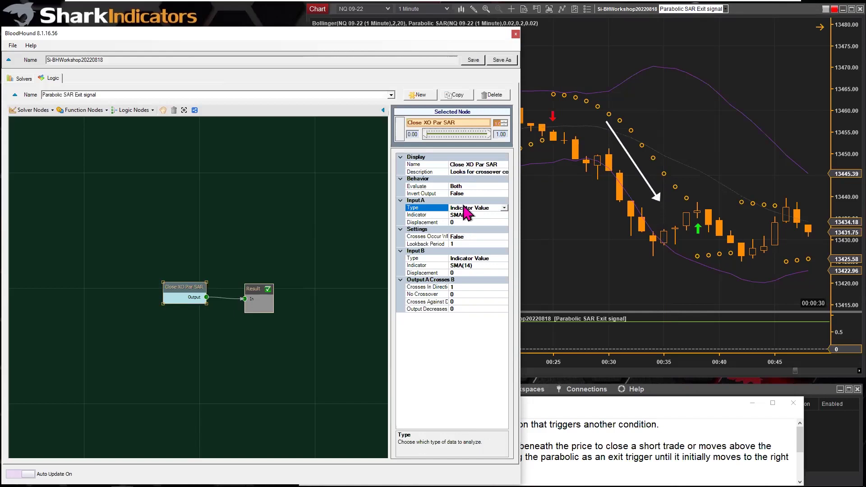
Set Input A's type to Price and open Input B's indicator picker.
{"action": "left_click", "coordinate": [505, 207]}
{"action": "left_click", "coordinate": [442, 223]}
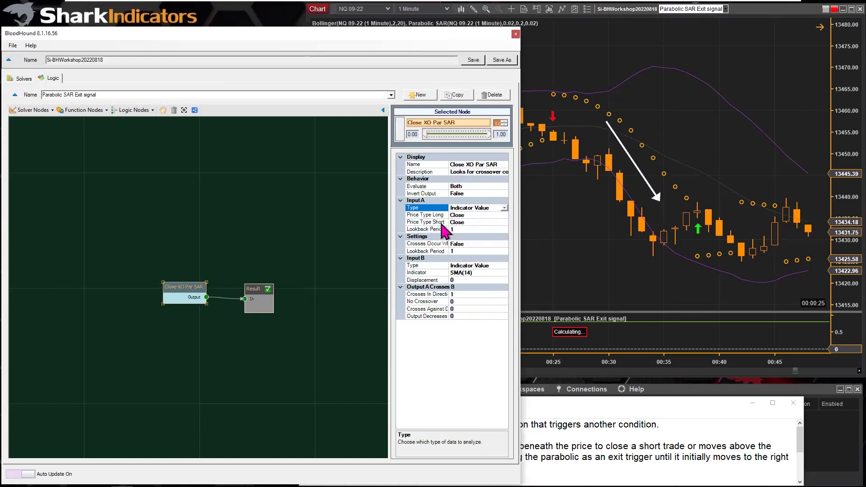
{"action": "left_click", "coordinate": [421, 273]}
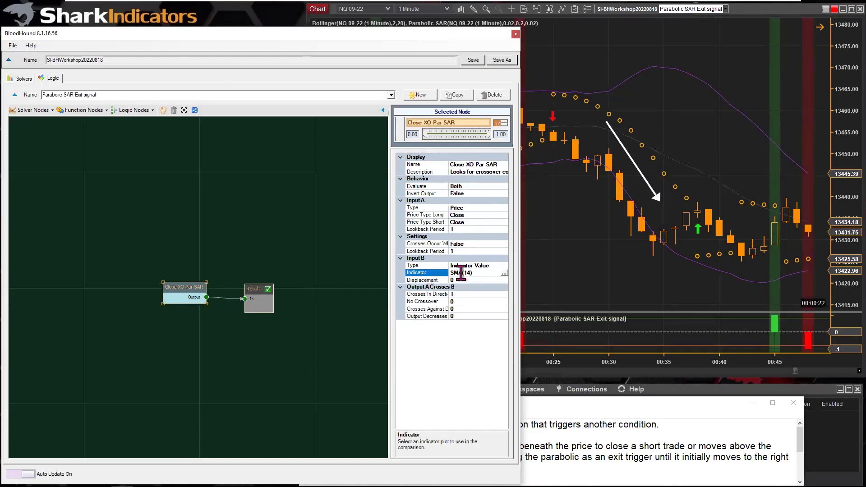
{"action": "left_click", "coordinate": [504, 273]}
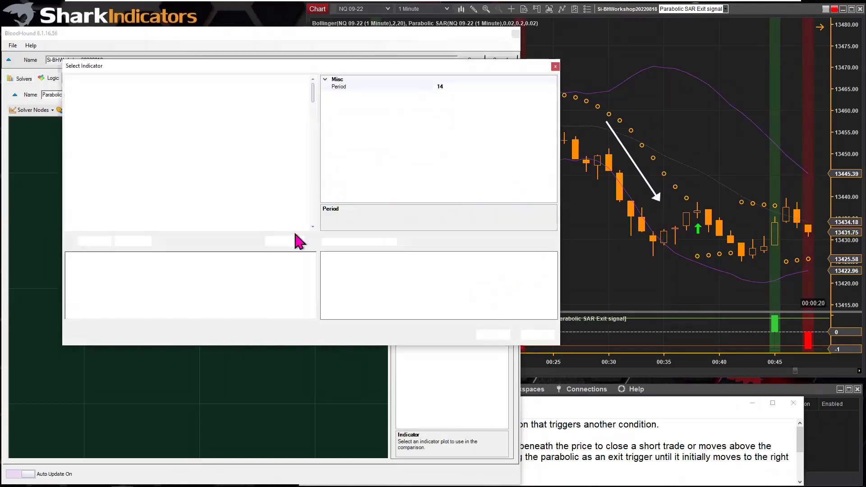
{"action": "scroll", "coordinate": [116, 116], "scroll_direction": "down", "scroll_amount": 10}
Choose Parabolic SAR (0.02, 0.2, 0.02) as Input B's indicator and confirm.
{"action": "left_click", "coordinate": [105, 105]}
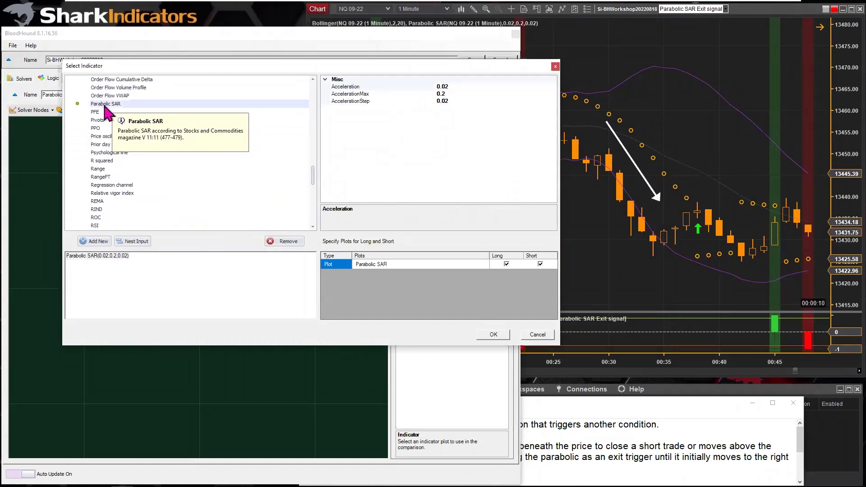
{"action": "left_click", "coordinate": [97, 256]}
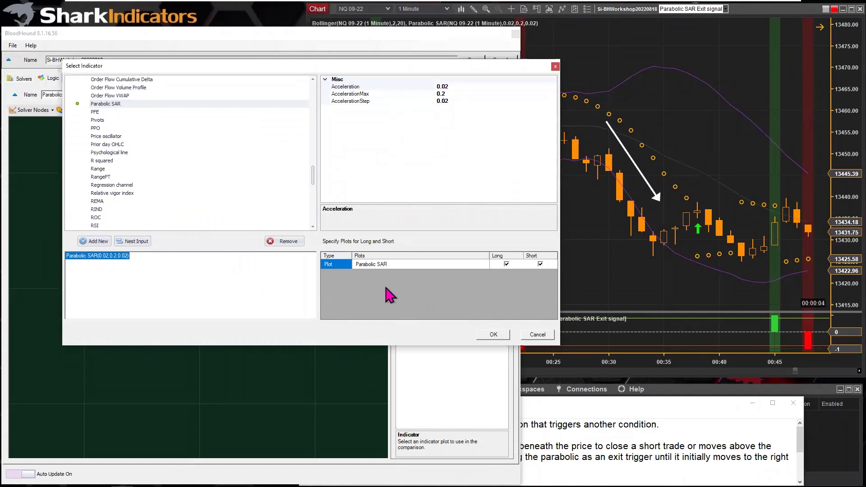
{"action": "left_click", "coordinate": [376, 266]}
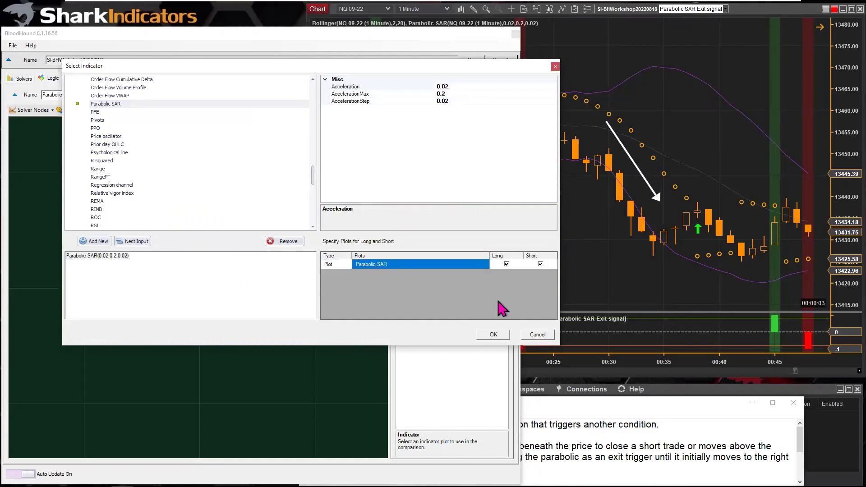
{"action": "left_click", "coordinate": [456, 87]}
{"action": "left_click", "coordinate": [453, 94]}
{"action": "left_click", "coordinate": [453, 102]}
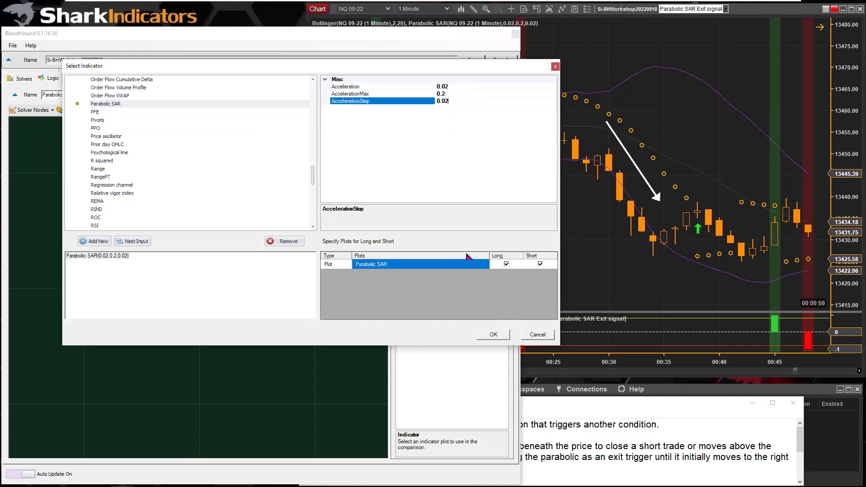
{"action": "left_click", "coordinate": [494, 335]}
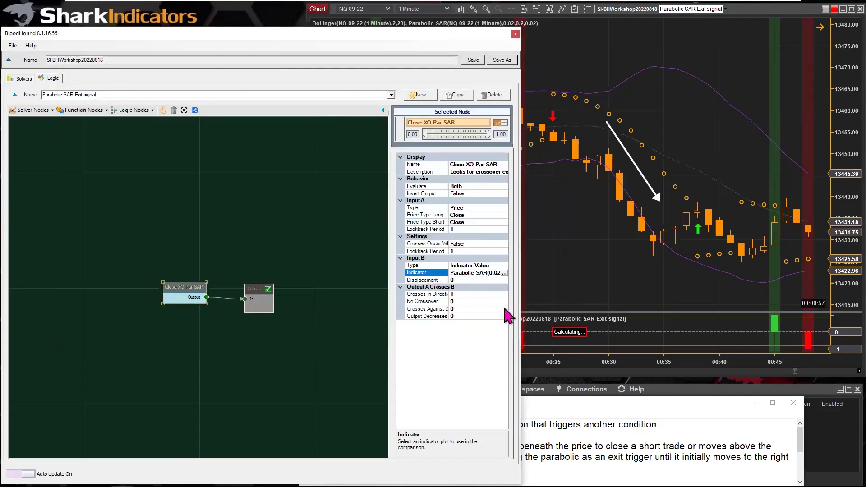
Bring the chart forward to review the exit signals and select the uptrend arrow.
{"action": "left_click", "coordinate": [573, 230]}
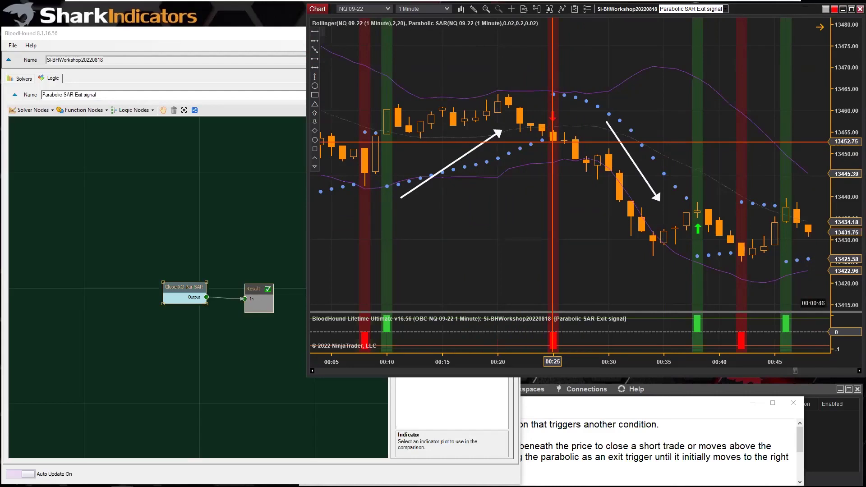
{"action": "left_click", "coordinate": [480, 147]}
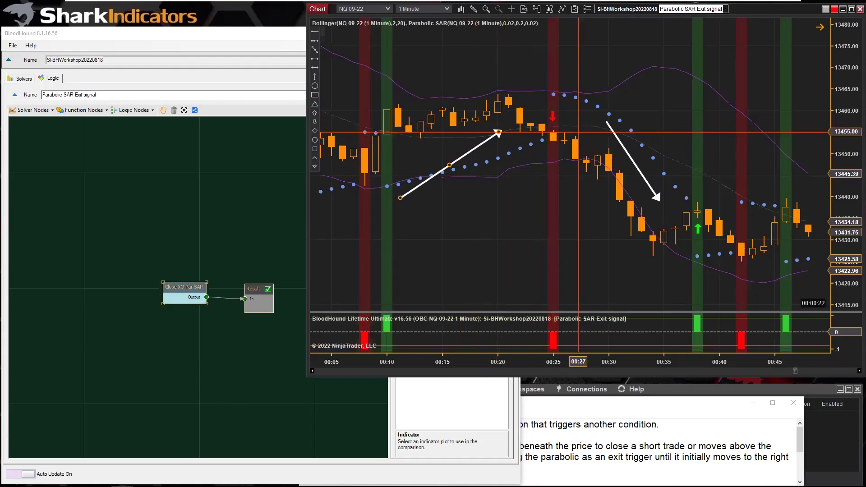
Nudge the downtrend arrow's anchors, then select Notepad's second question about the Parabolic exit.
{"action": "mouse_move", "coordinate": [607, 122]}
{"action": "left_mouse_down"}
{"action": "mouse_move", "coordinate": [608, 135]}
{"action": "mouse_move", "coordinate": [610, 127]}
{"action": "left_mouse_up"}
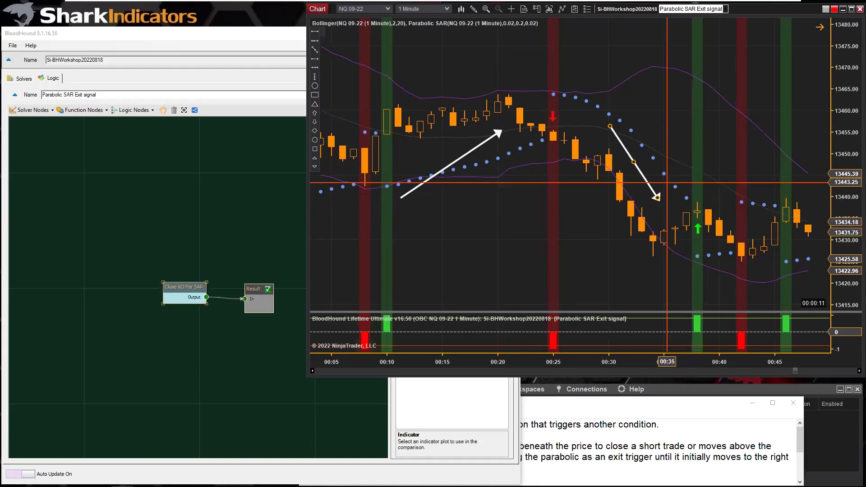
{"action": "left_click_drag", "start_coordinate": [641, 182], "coordinate": [645, 191]}
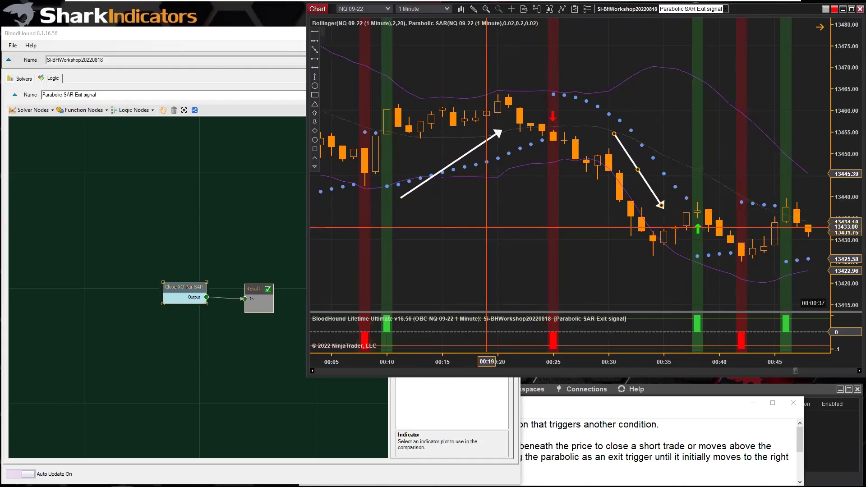
{"action": "left_click", "coordinate": [580, 427]}
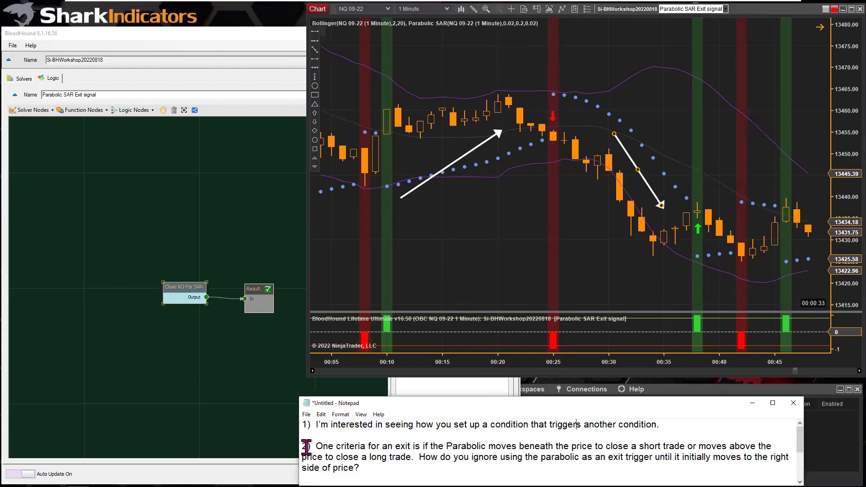
{"action": "left_click_drag", "start_coordinate": [303, 447], "coordinate": [626, 476]}
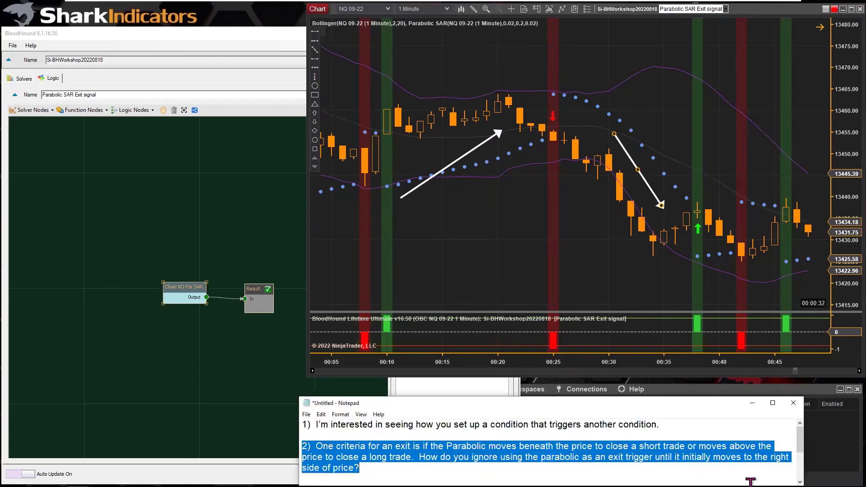